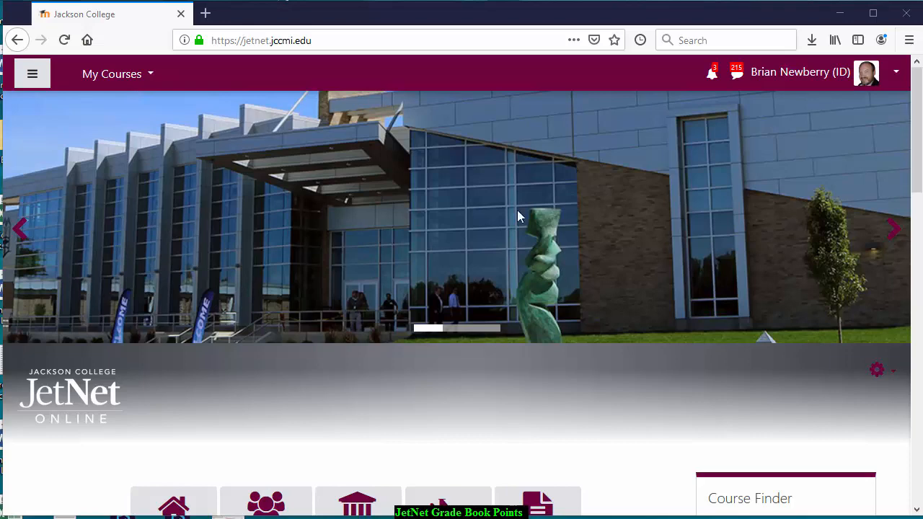
# Open the JetNet Training Course from the list of enrolled courses.
pyautogui.scroll(-2, 340, 225)
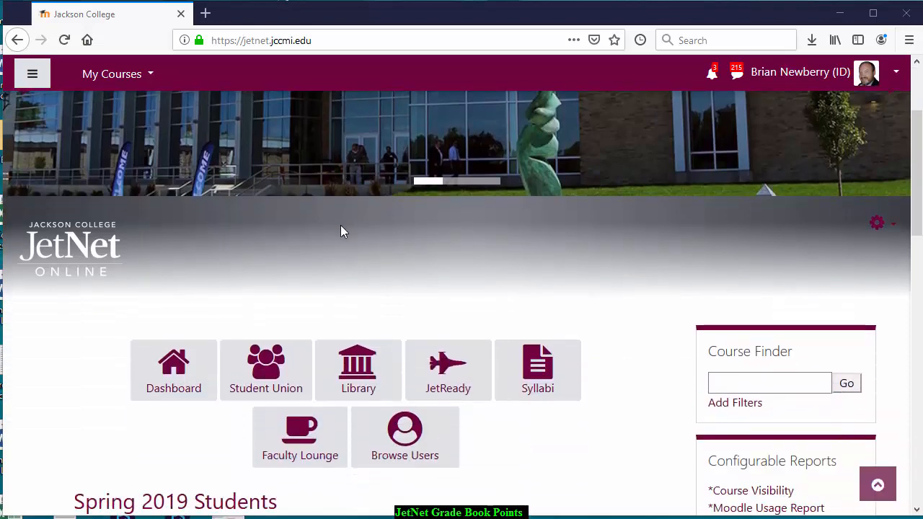
pyautogui.scroll(2, 340, 225)
pyautogui.click(136, 77)
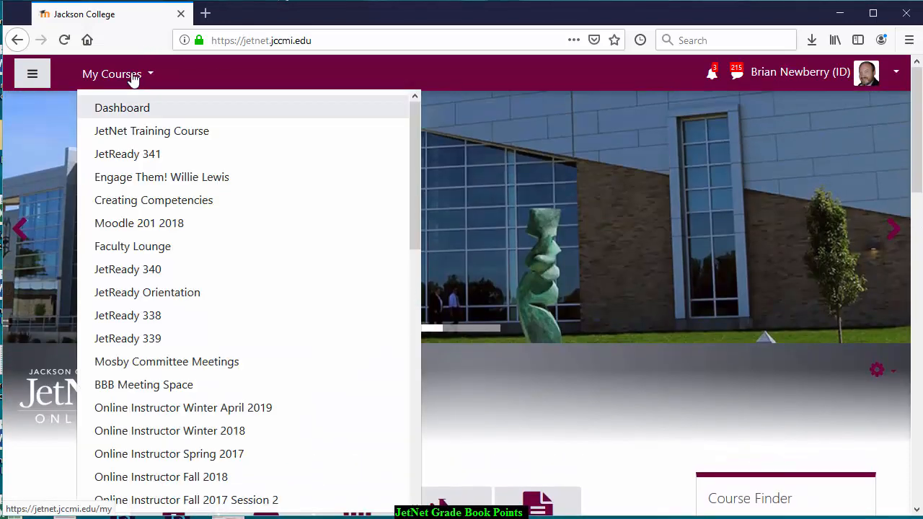
pyautogui.click(135, 132)
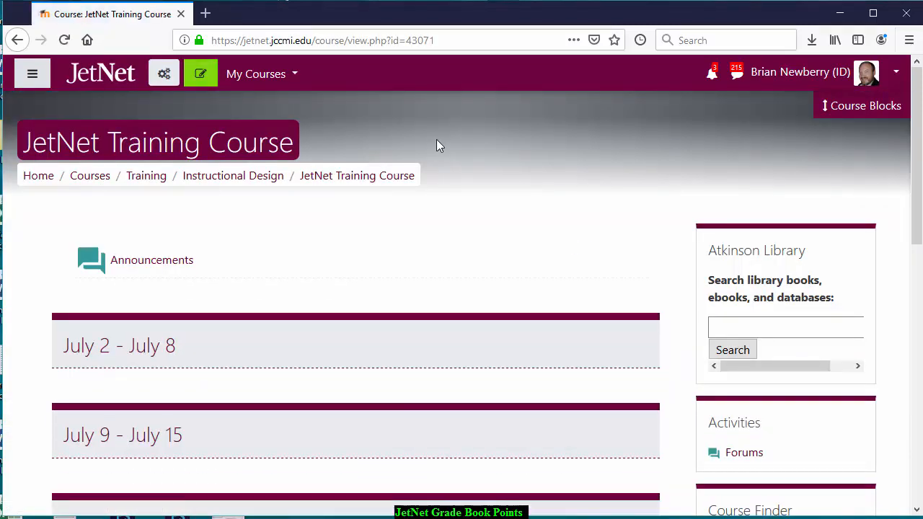
# Open the course's gradebook and go to its setup page.
pyautogui.click(32, 75)
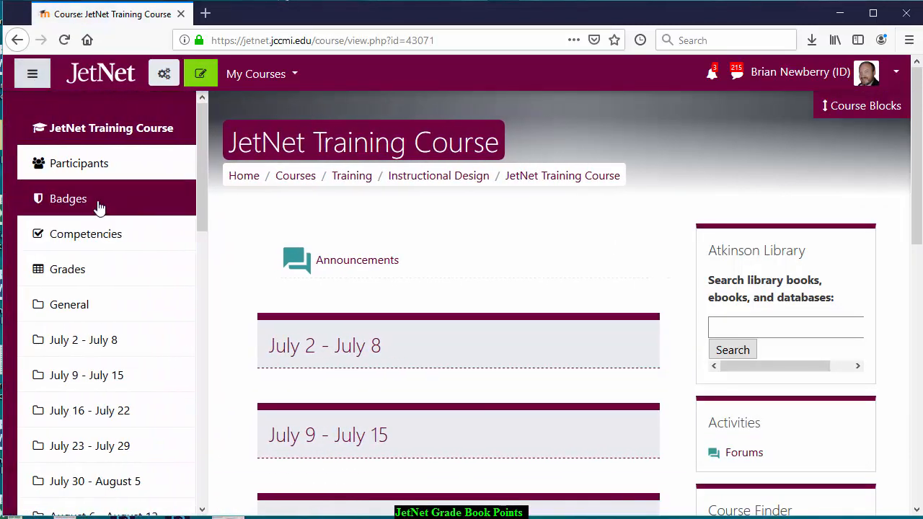
pyautogui.click(33, 74)
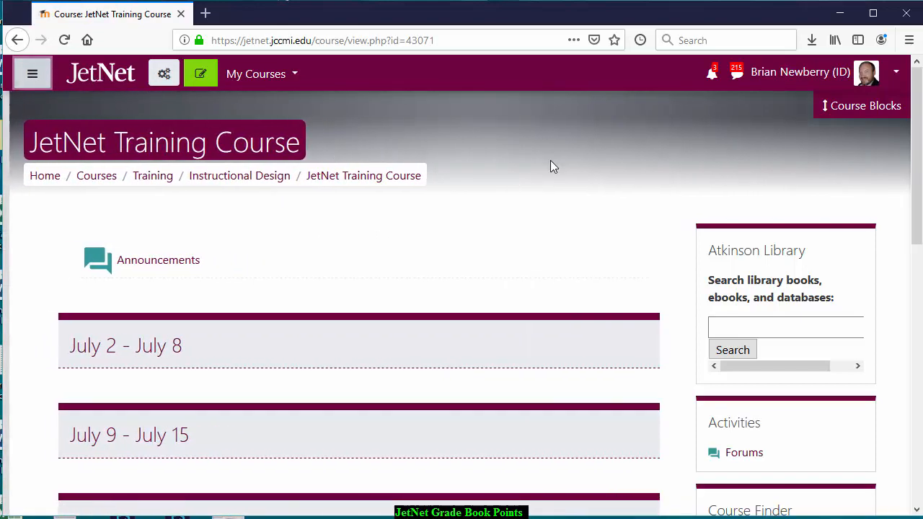
pyautogui.click(168, 75)
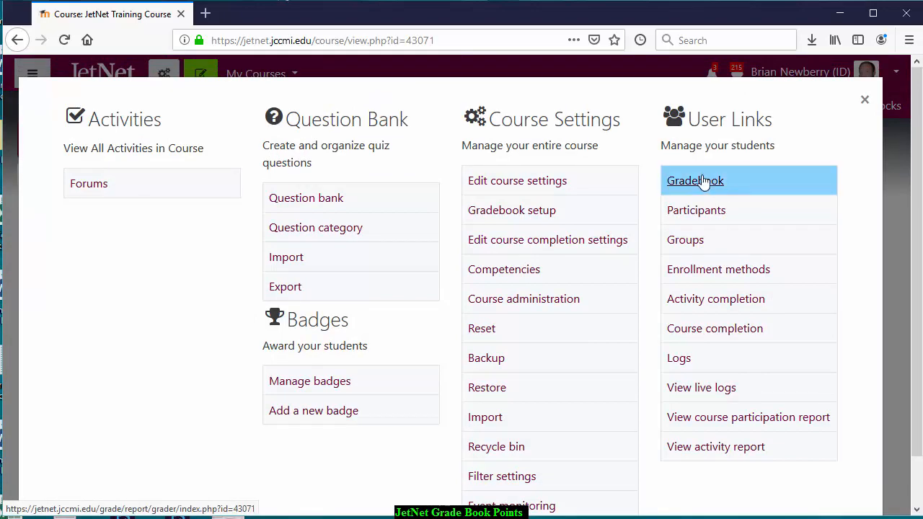
pyautogui.click(700, 181)
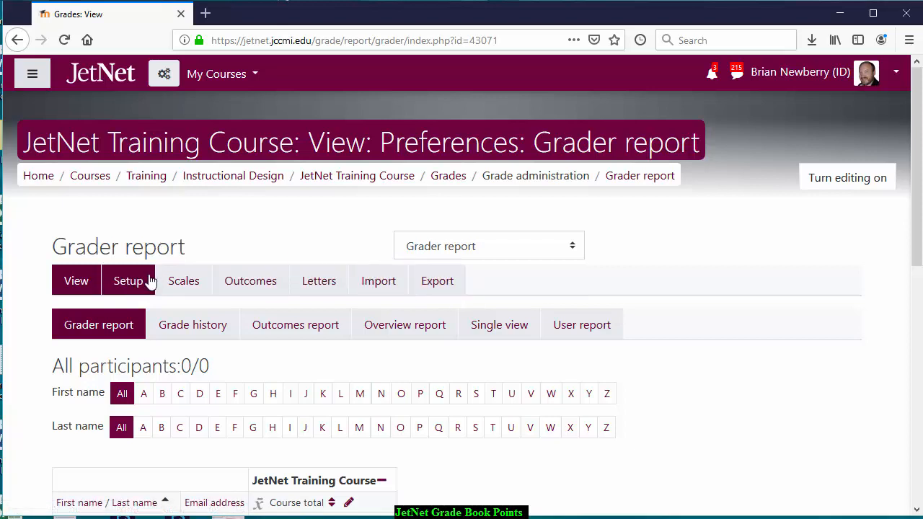
pyautogui.click(127, 282)
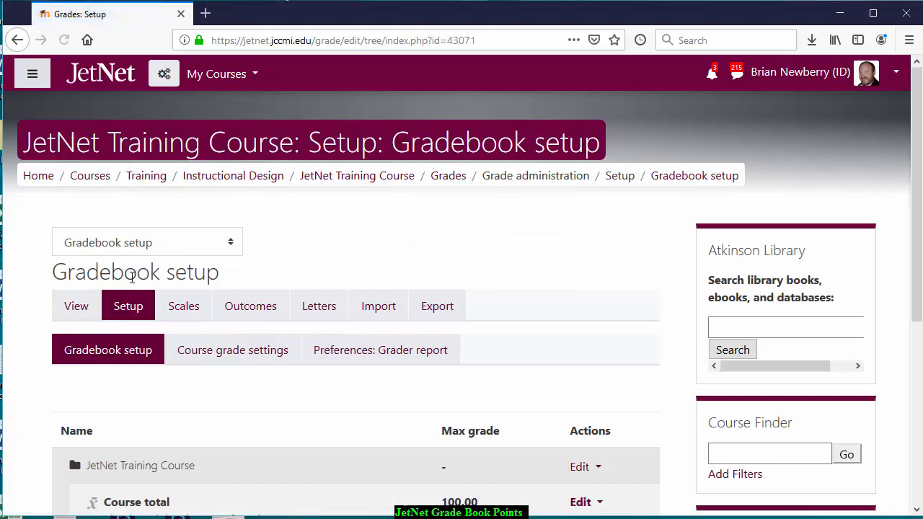
# Set the aggregation of the top-level JetNet Training Course grade category to Natural and save the changes.
pyautogui.scroll(-2, 132, 278)
pyautogui.scroll(-2, 132, 270)
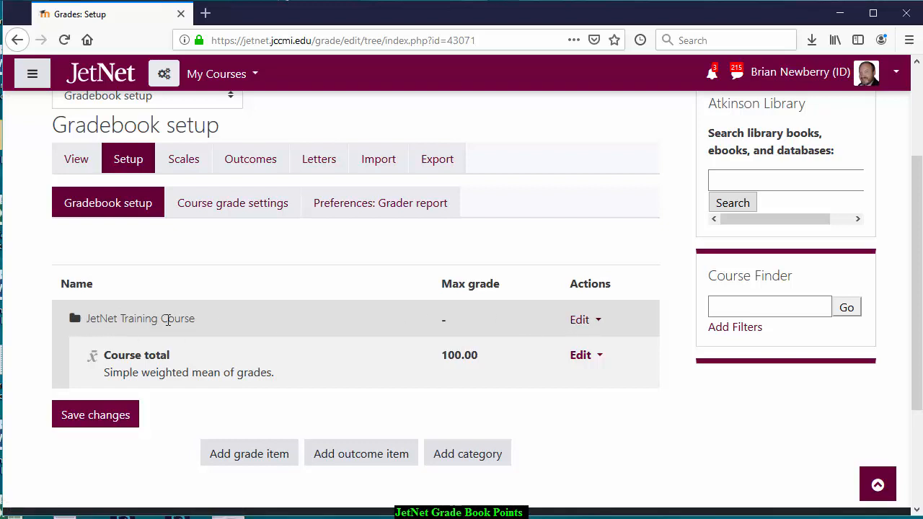
pyautogui.click(587, 323)
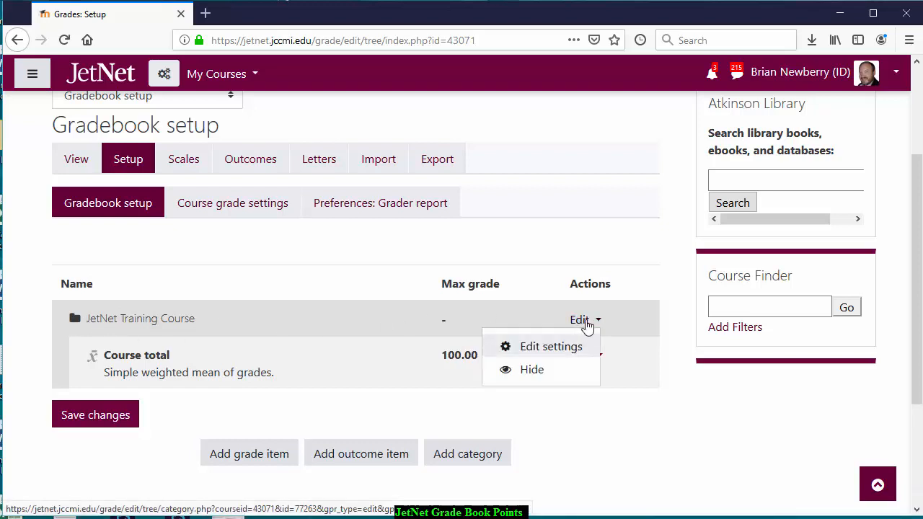
pyautogui.click(561, 348)
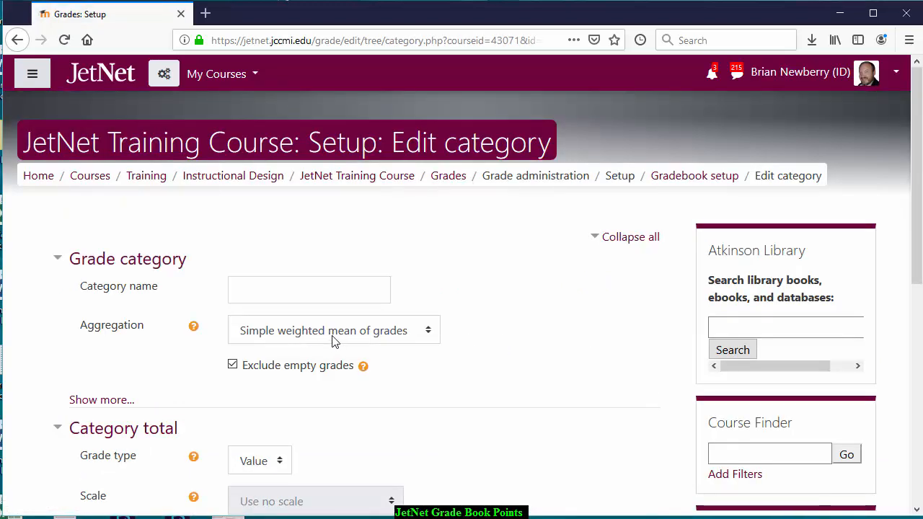
pyautogui.click(296, 334)
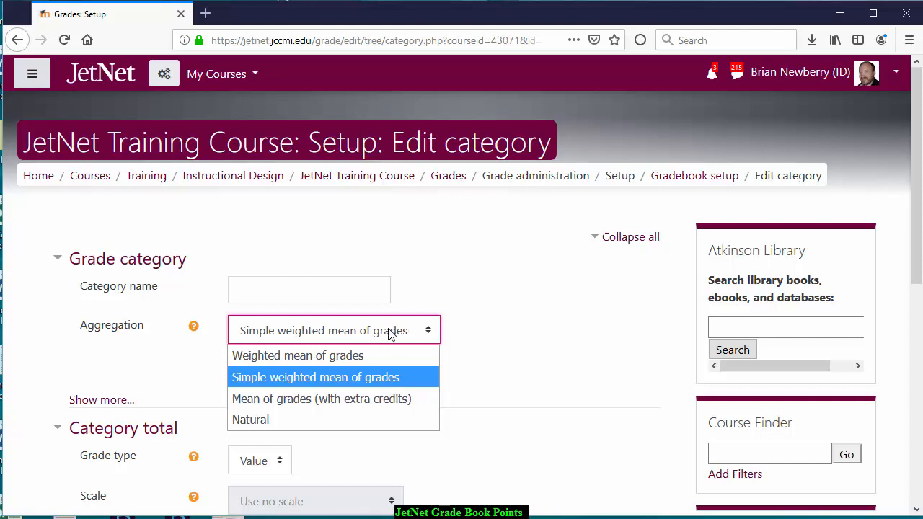
pyautogui.click(264, 426)
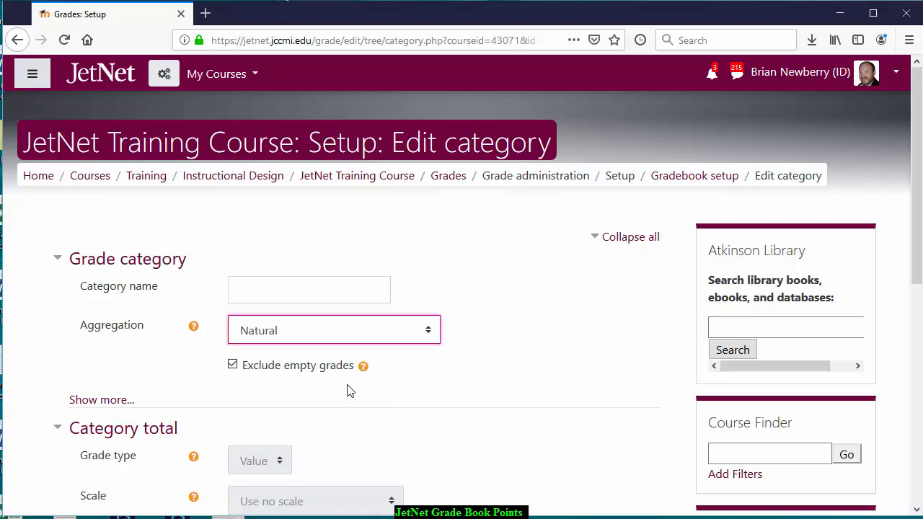
pyautogui.scroll(-5, 346, 387)
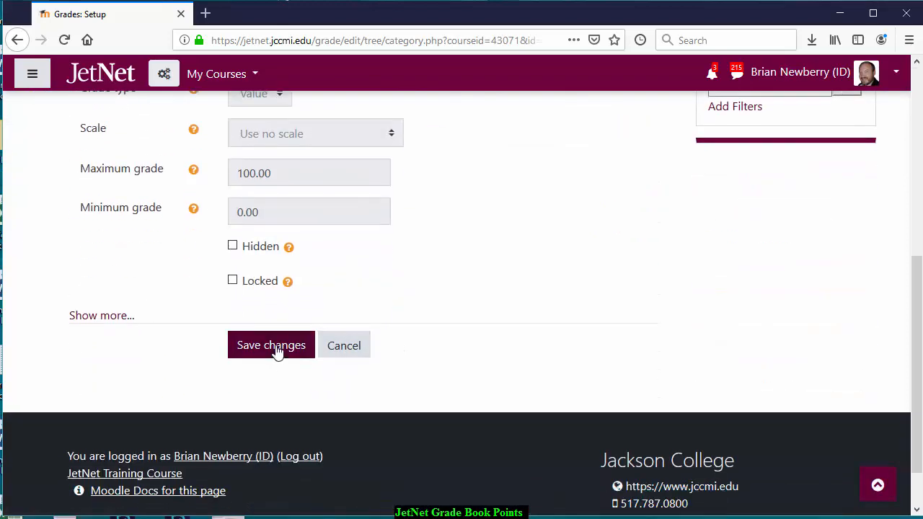
pyautogui.click(276, 348)
# Add a grade item named Project 1 with a maximum grade of 20 and save it.
pyautogui.scroll(-4, 570, 321)
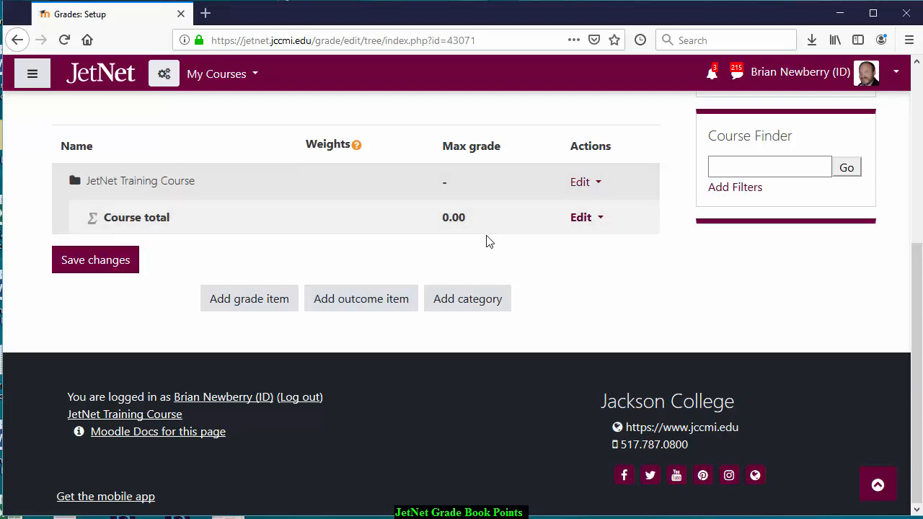
pyautogui.scroll(3, 487, 238)
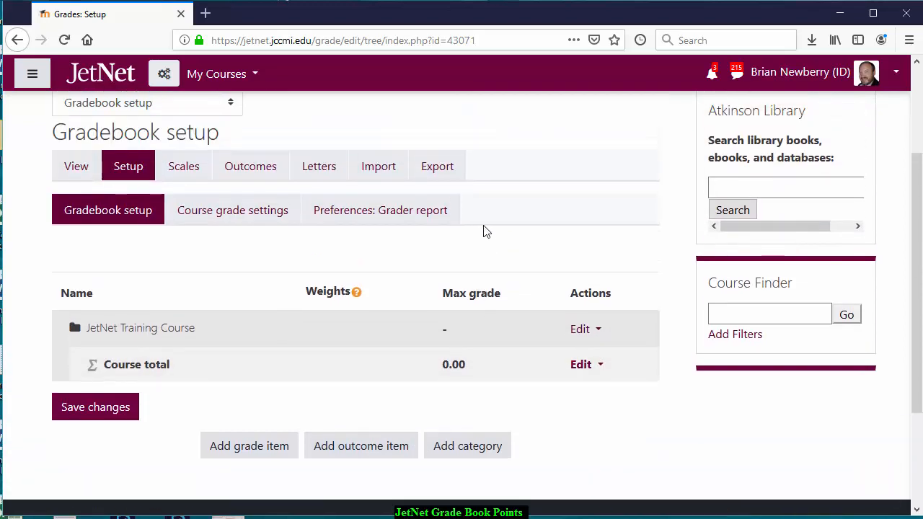
pyautogui.click(248, 444)
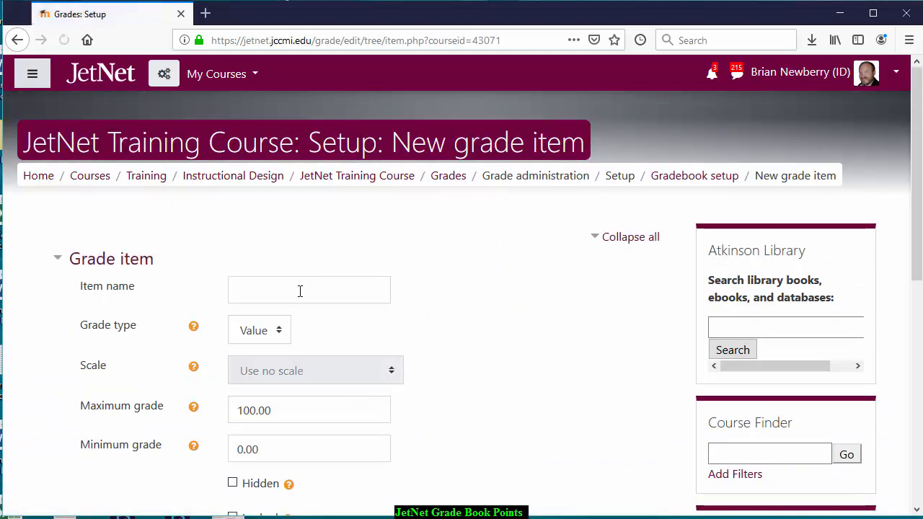
pyautogui.click(297, 291)
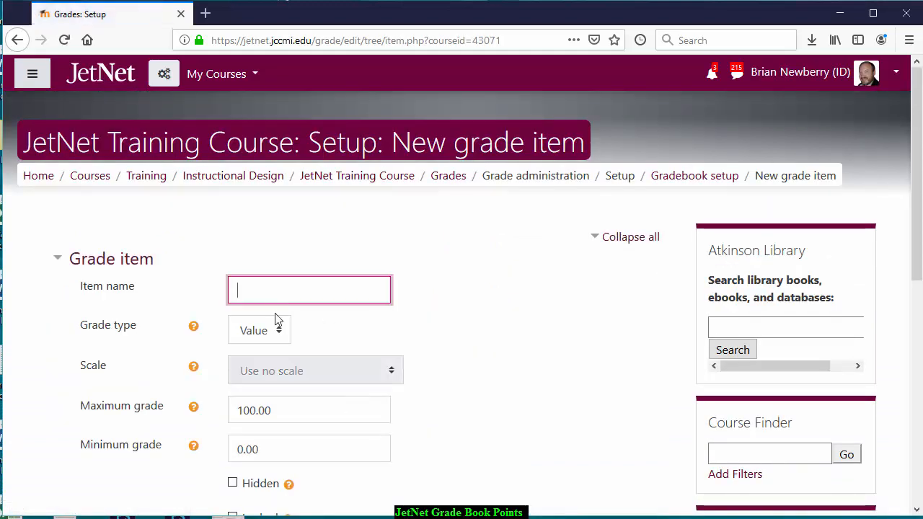
pyautogui.write('Project 1')
pyautogui.scroll(-2, 296, 350)
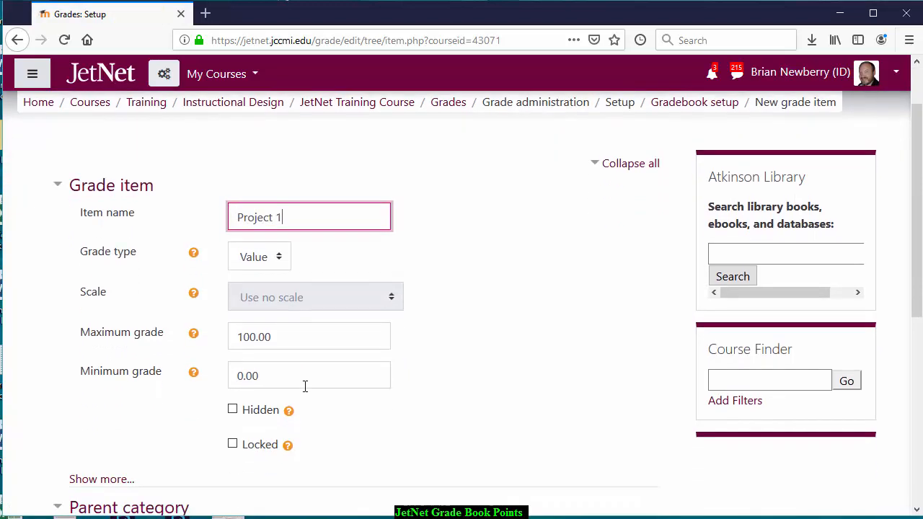
pyautogui.moveTo(282, 335); pyautogui.dragTo(201, 337)
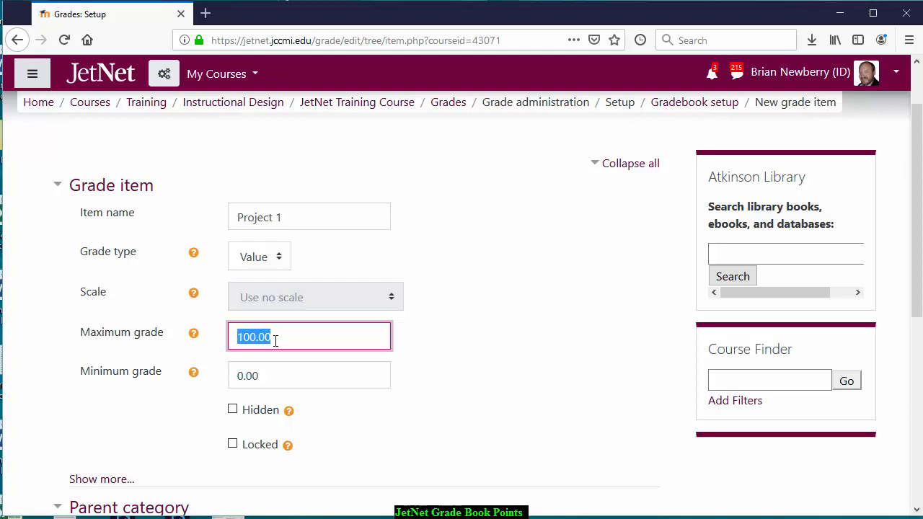
pyautogui.write('20')
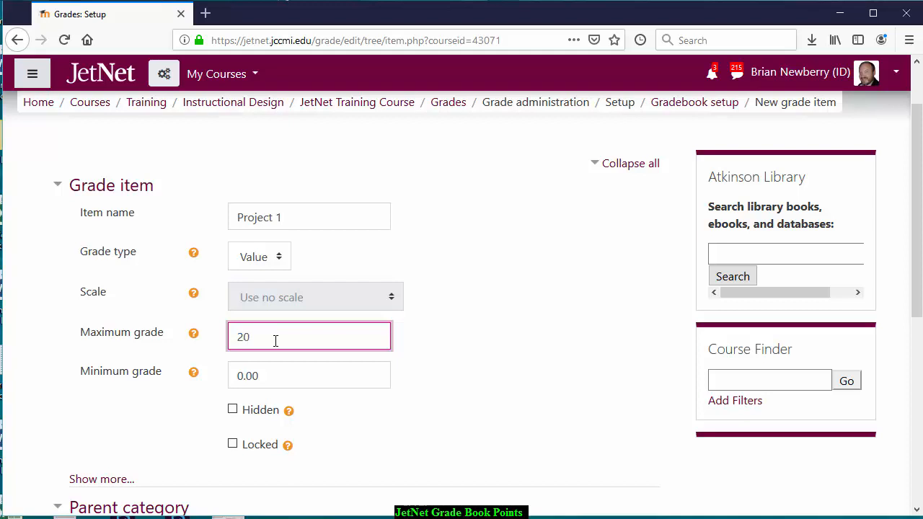
pyautogui.scroll(-5, 370, 354)
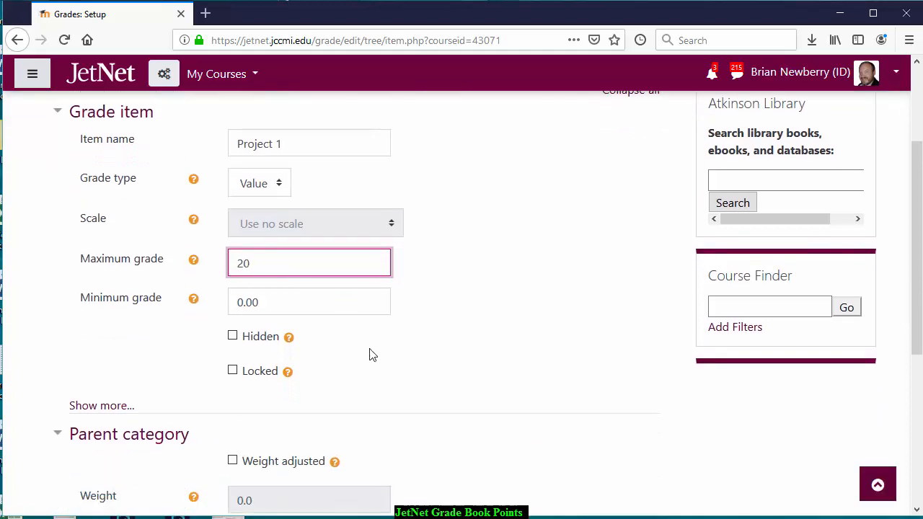
pyautogui.click(260, 287)
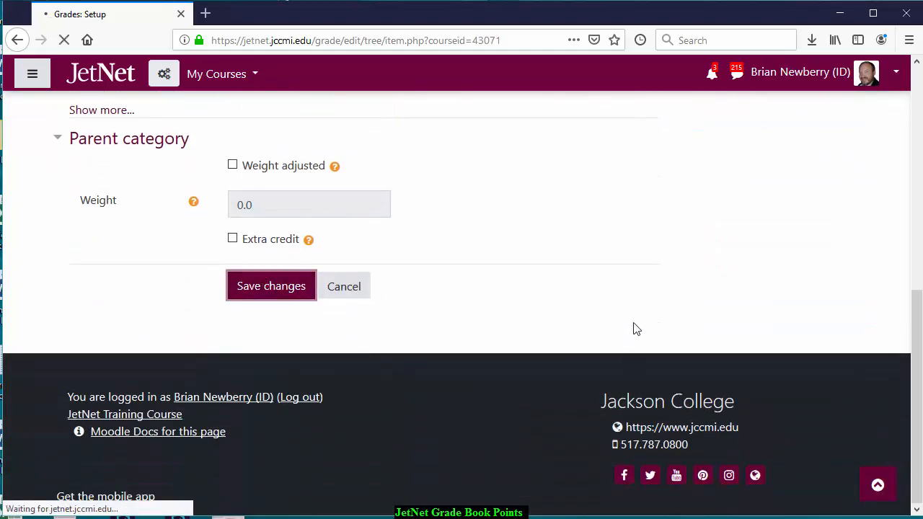
# Add a grade item named Portfolio with a maximum grade of 200 and save it.
pyautogui.scroll(-2, 632, 293)
pyautogui.scroll(-2, 630, 280)
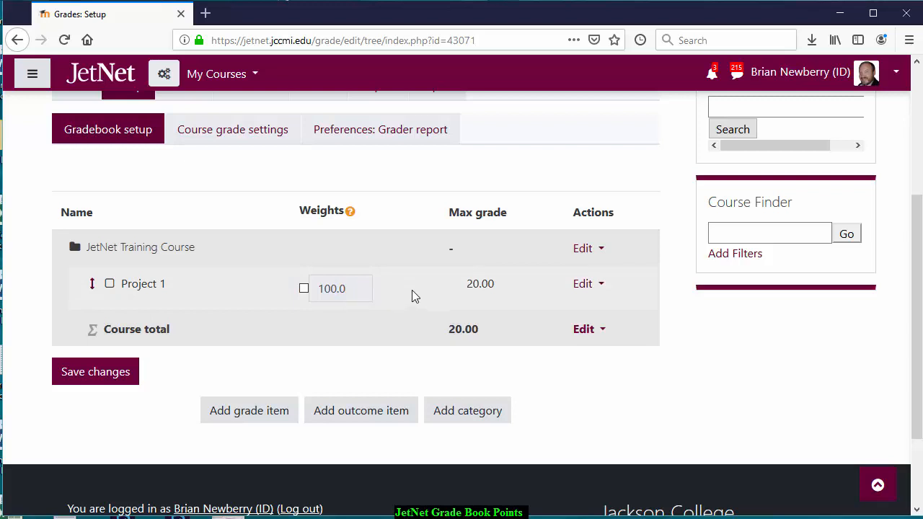
pyautogui.click(265, 412)
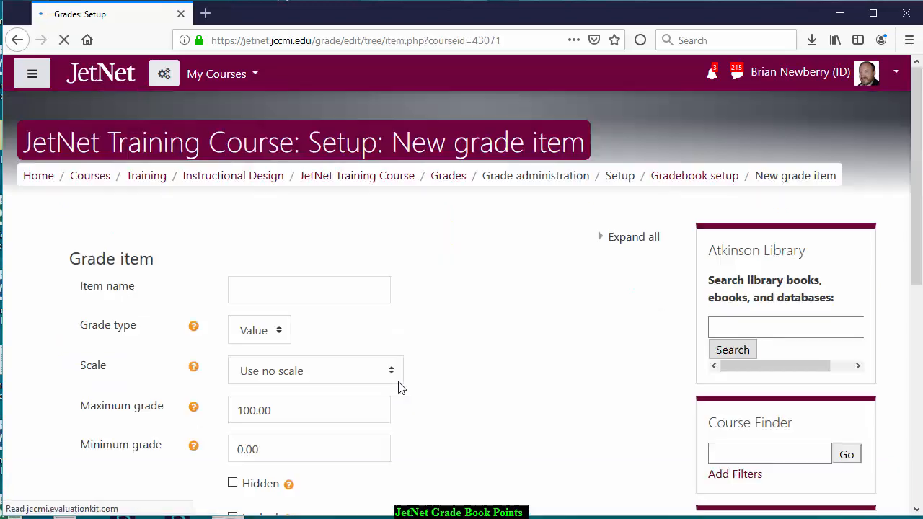
pyautogui.click(281, 290)
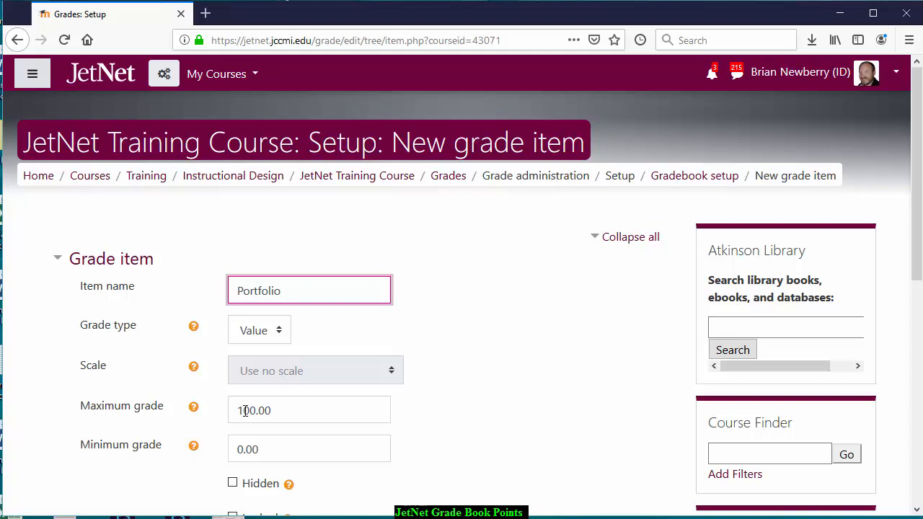
pyautogui.moveTo(245, 410); pyautogui.dragTo(240, 411)
pyautogui.write('2')
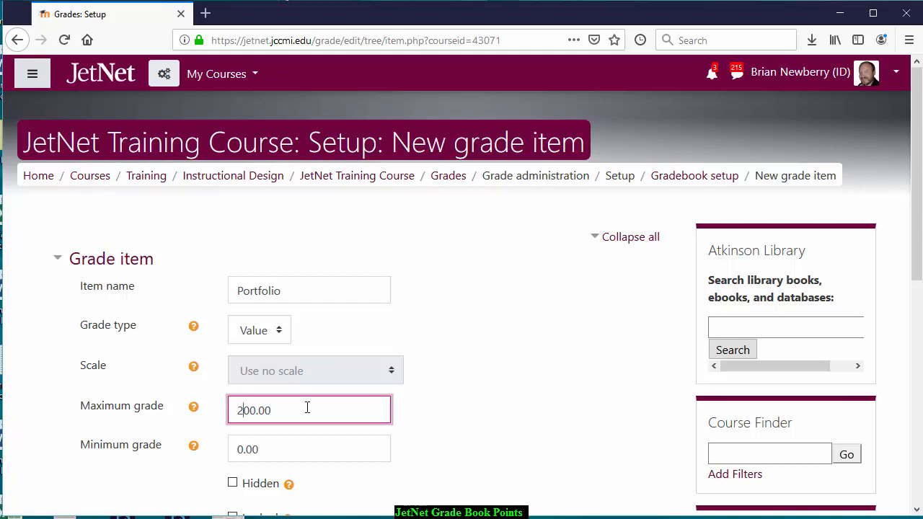
pyautogui.scroll(-3, 308, 408)
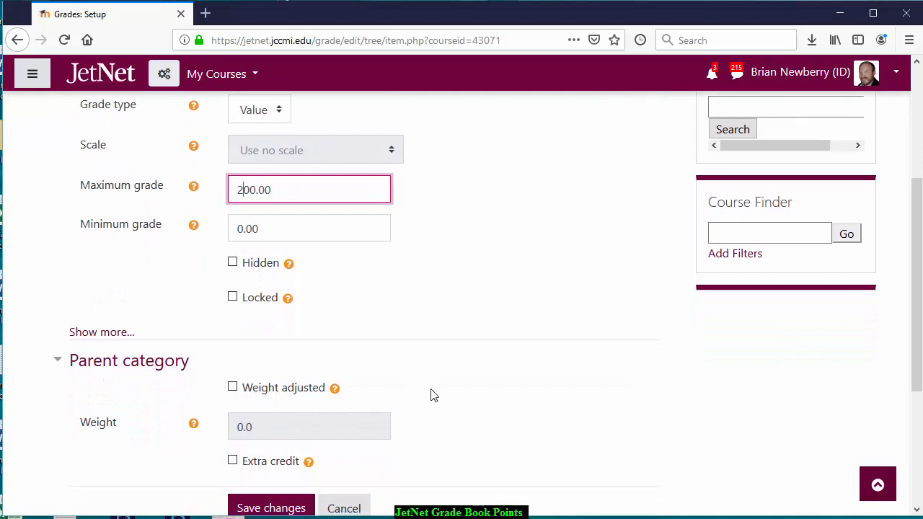
pyautogui.scroll(1, 433, 393)
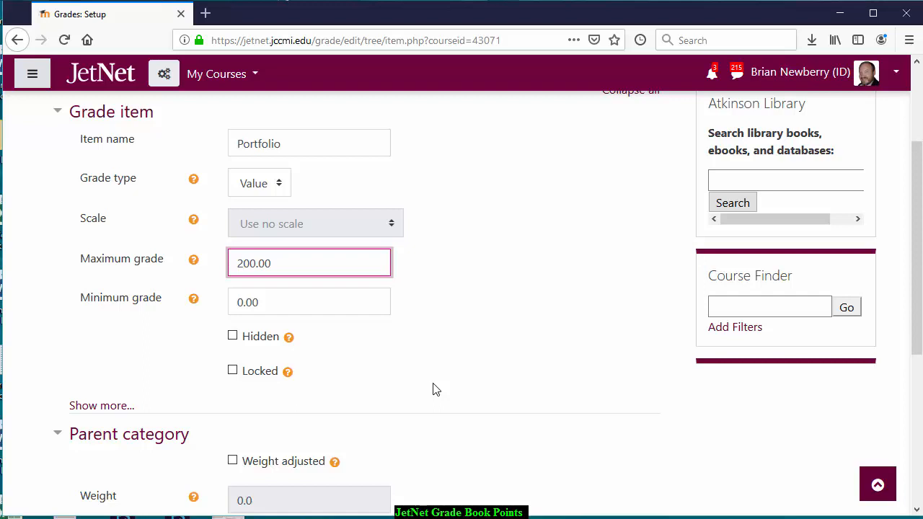
pyautogui.scroll(-2, 436, 388)
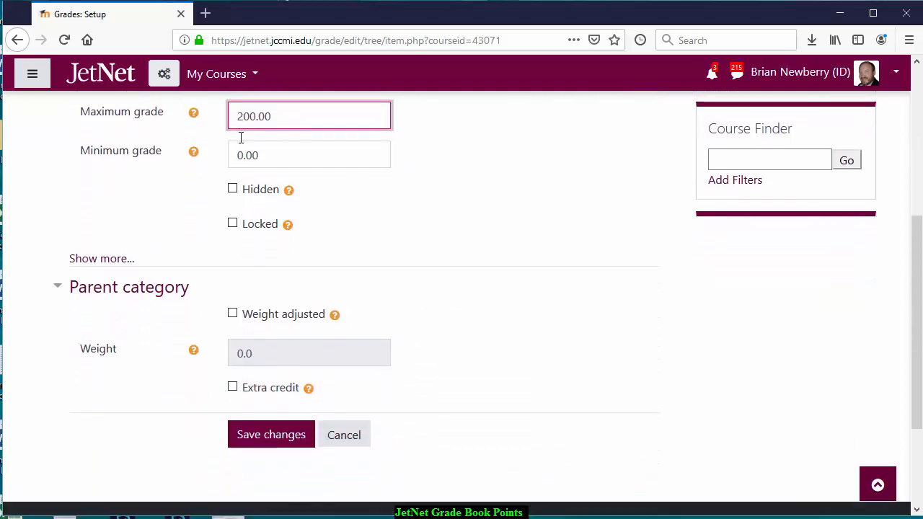
pyautogui.click(280, 438)
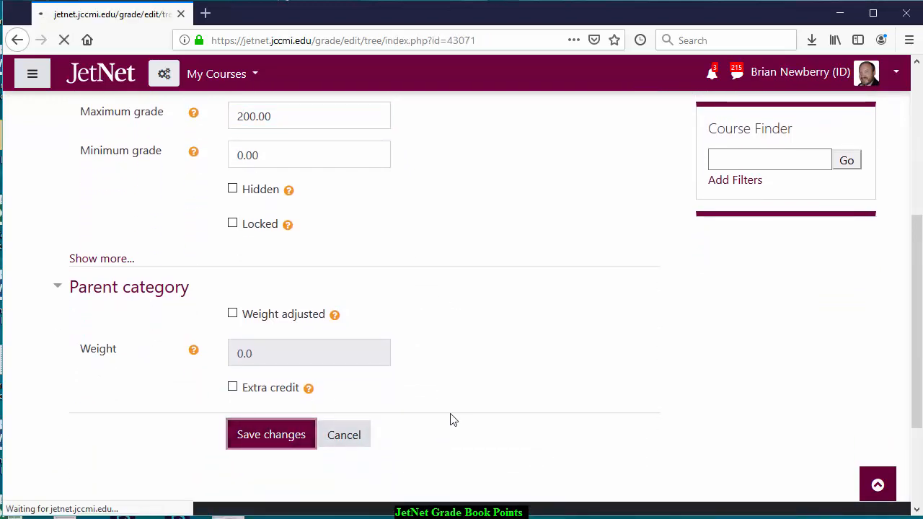
# Add a grade category named Projects with Natural aggregation and save it.
pyautogui.scroll(-4, 465, 312)
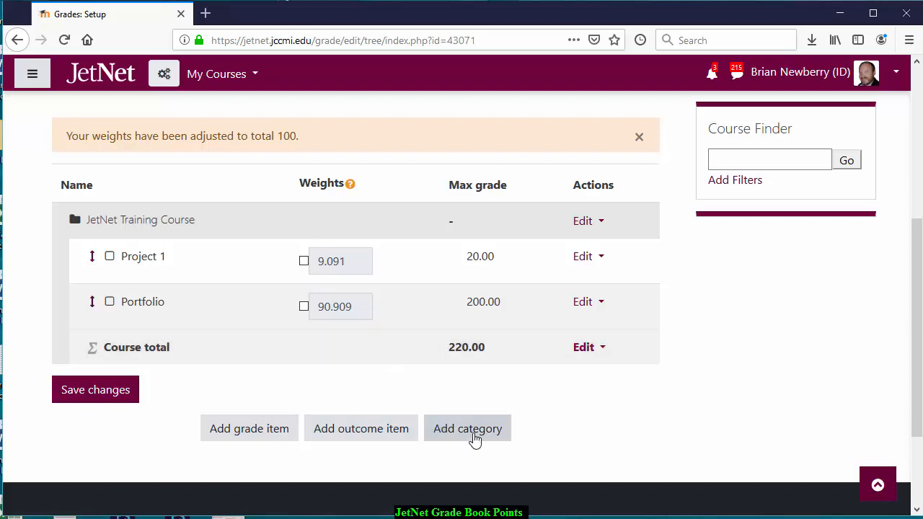
pyautogui.click(470, 437)
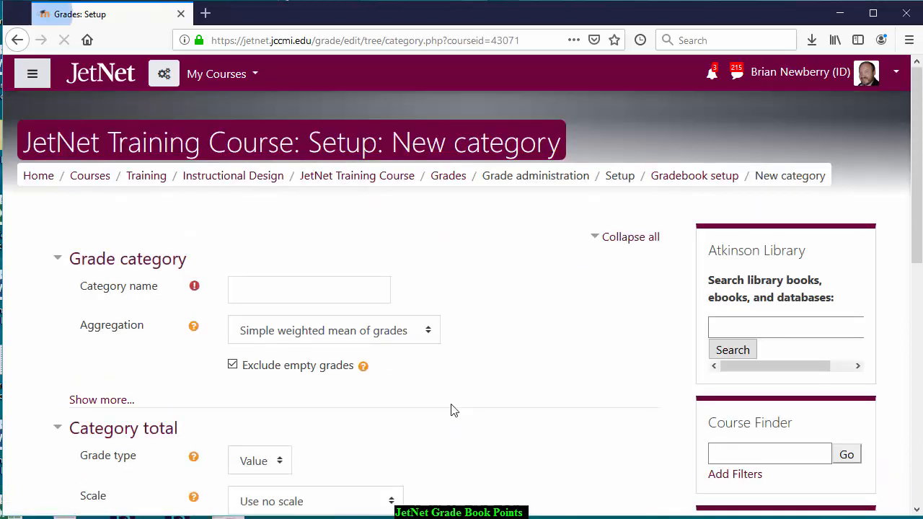
pyautogui.click(344, 283)
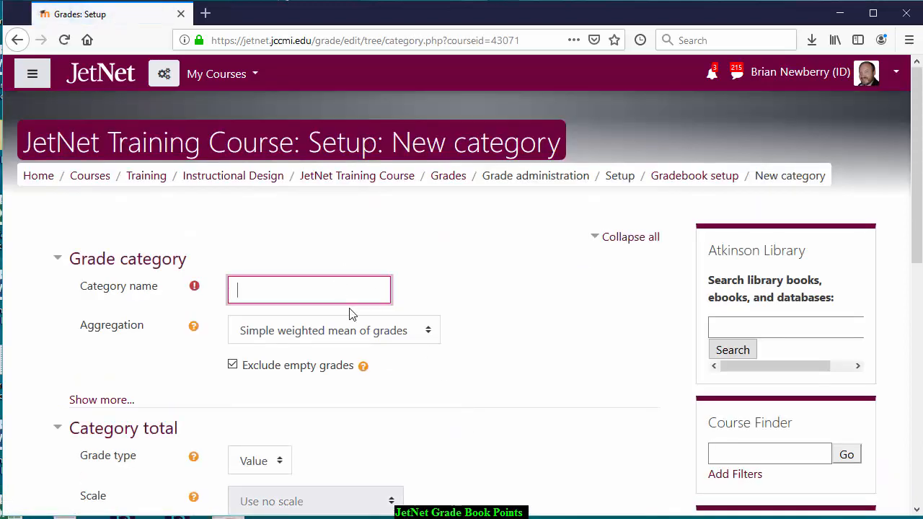
pyautogui.write('Projects')
pyautogui.click(296, 334)
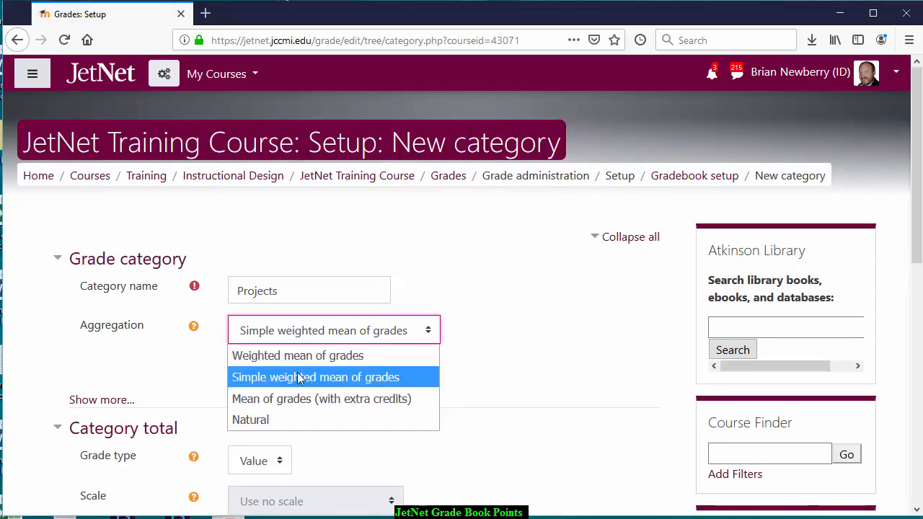
pyautogui.click(295, 418)
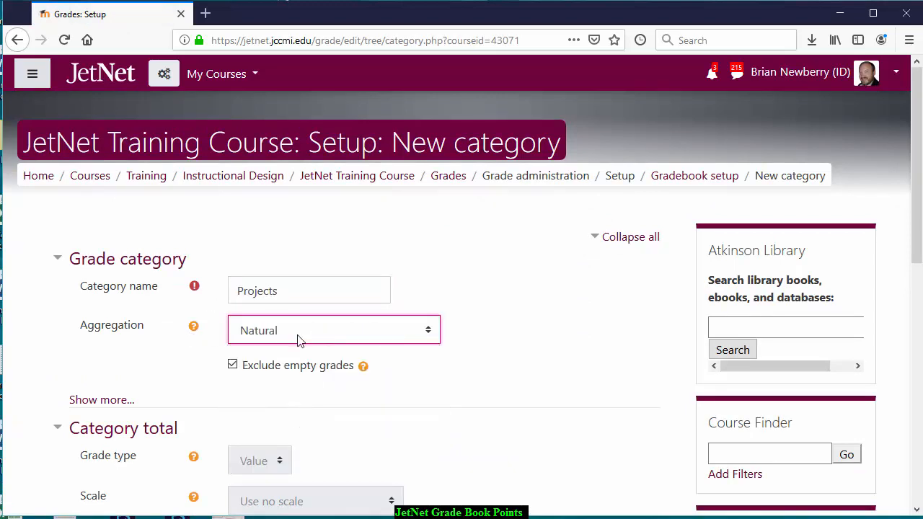
pyautogui.scroll(-5, 291, 342)
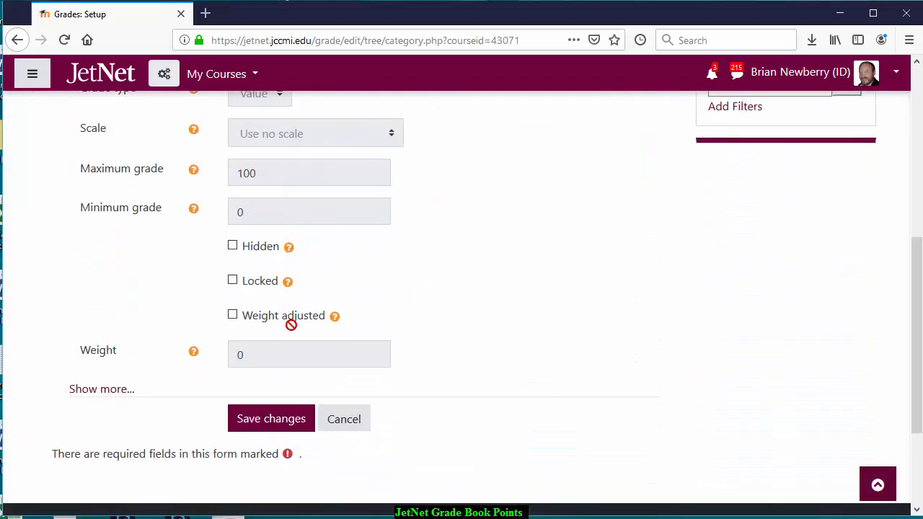
pyautogui.click(277, 420)
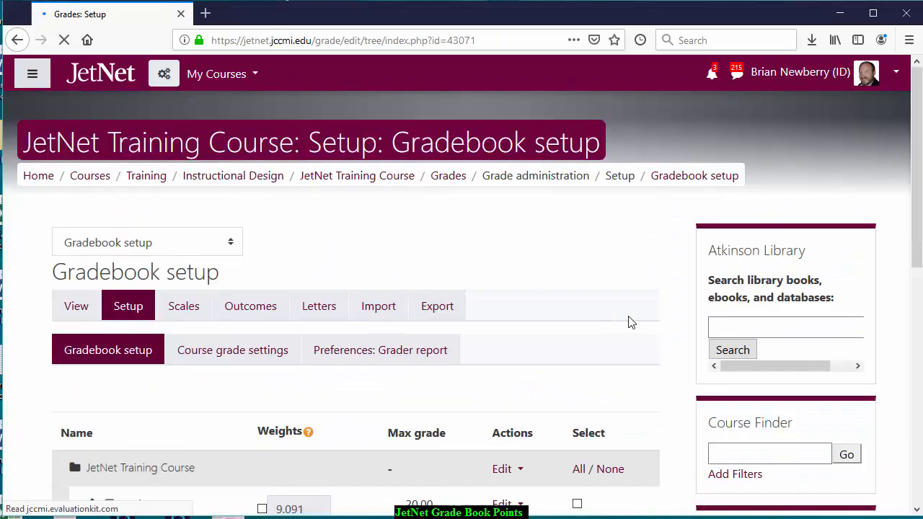
# Move the Project 1 grade item into the Projects category.
pyautogui.scroll(-4, 584, 309)
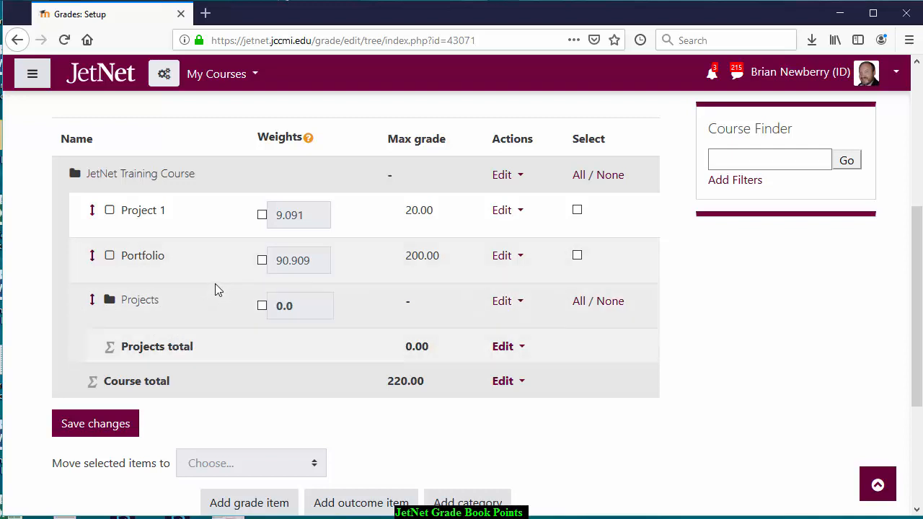
pyautogui.click(578, 211)
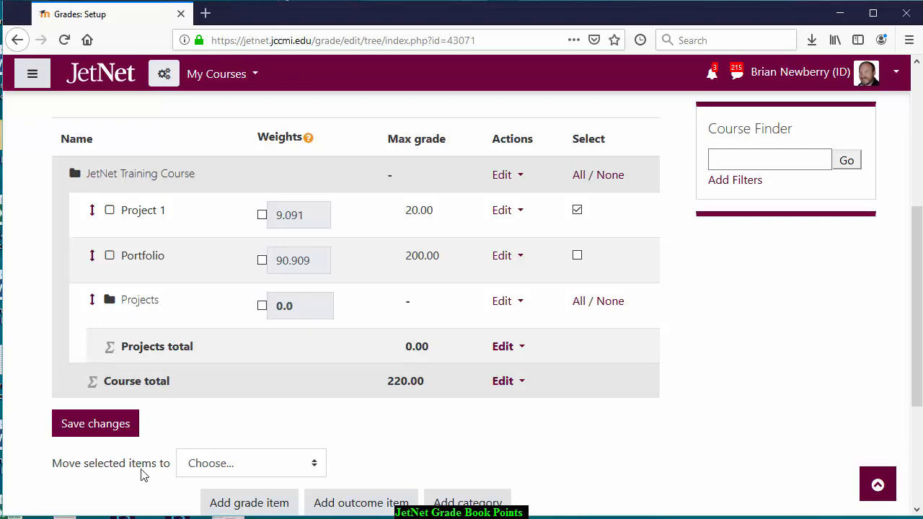
pyautogui.click(256, 468)
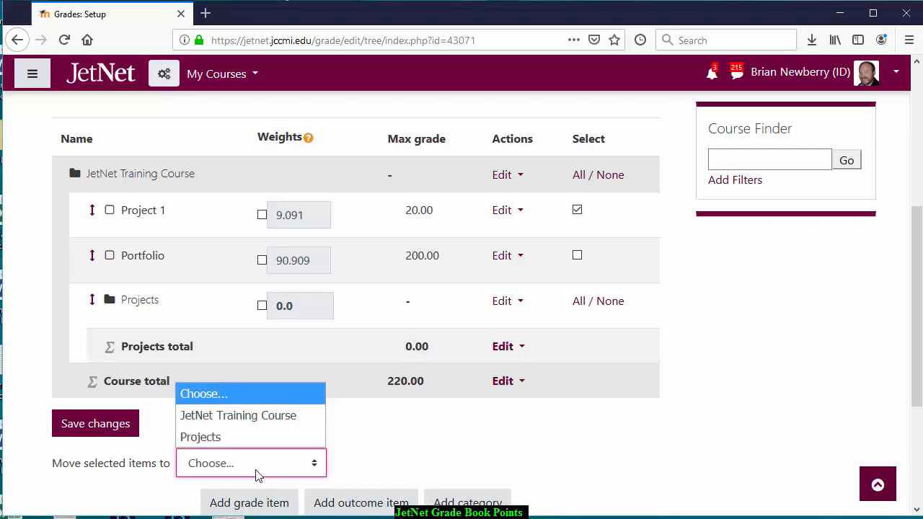
pyautogui.click(233, 438)
pyautogui.scroll(-5, 517, 397)
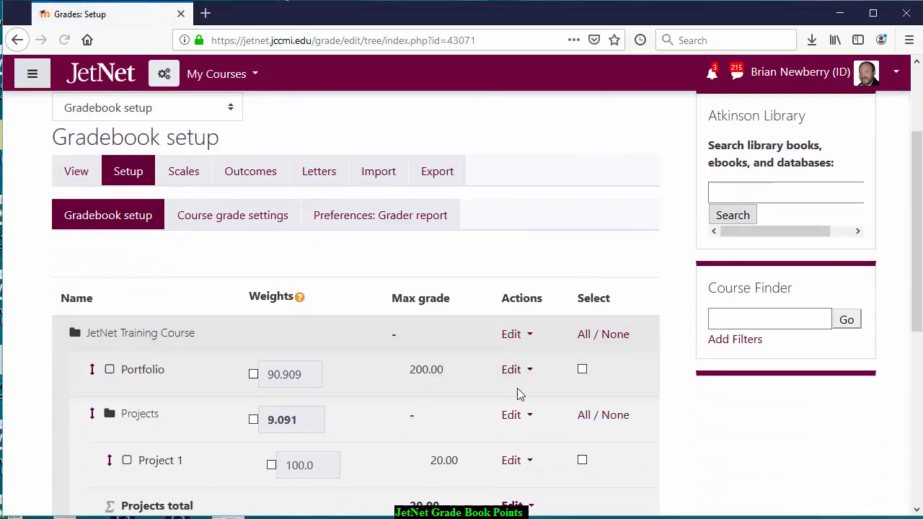